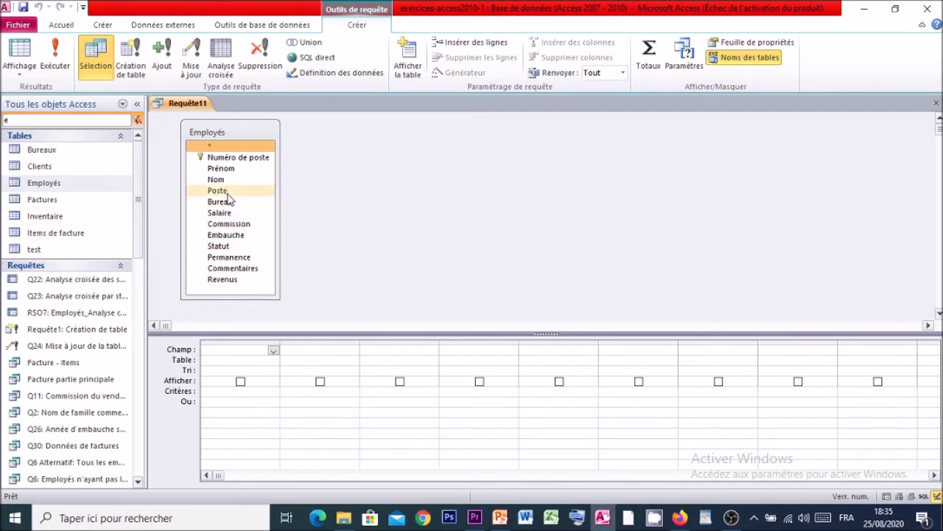
- Add the Poste field from Employés to the query grid and set its criterion to "vendeur"
{"action": "left_click_drag", "start_coordinate": [229, 194], "coordinate": [239, 346]}
{"action": "left_click", "coordinate": [228, 393]}
{"action": "left_click", "coordinate": [226, 351]}
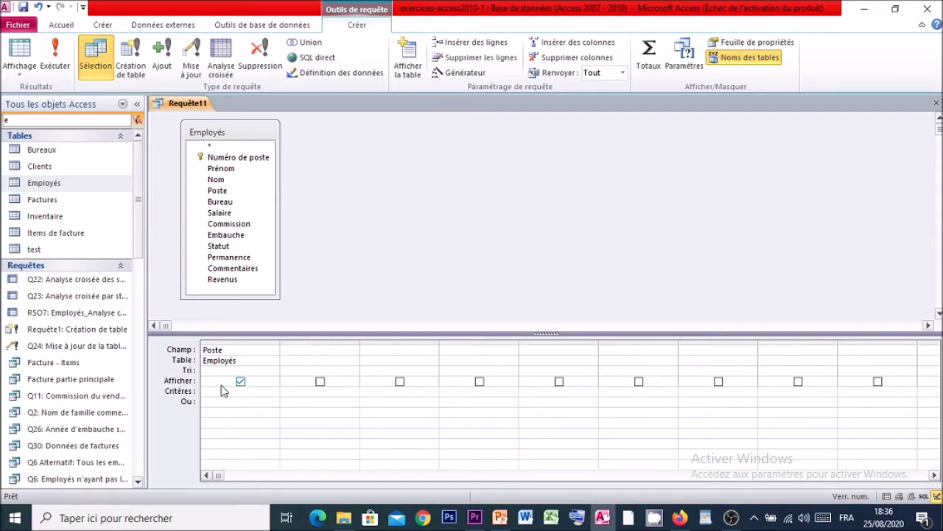
{"action": "type", "text": "vendeur"}
- Add Commission as the second query column, widen it, and turn it into the calculated field Ajusté : ([Commission])*1,2
{"action": "left_click", "coordinate": [296, 350]}
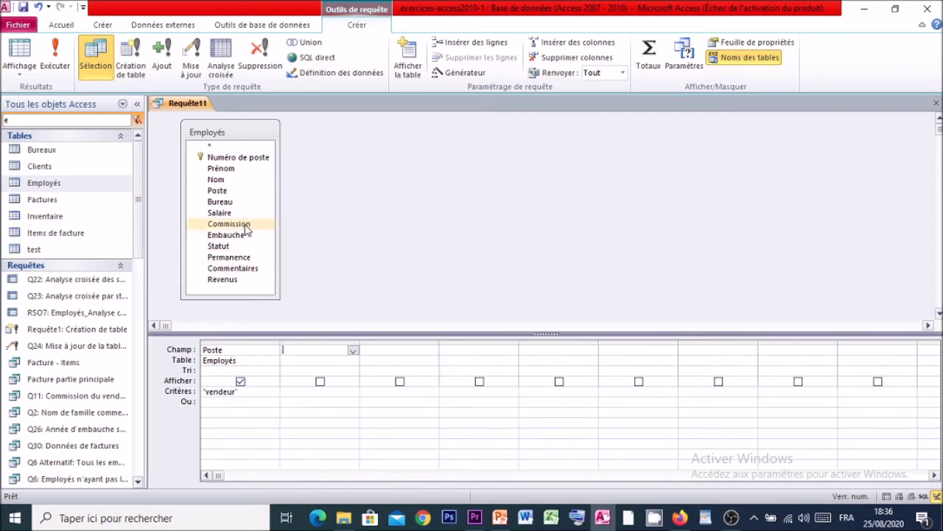
{"action": "left_click_drag", "start_coordinate": [247, 230], "coordinate": [311, 351]}
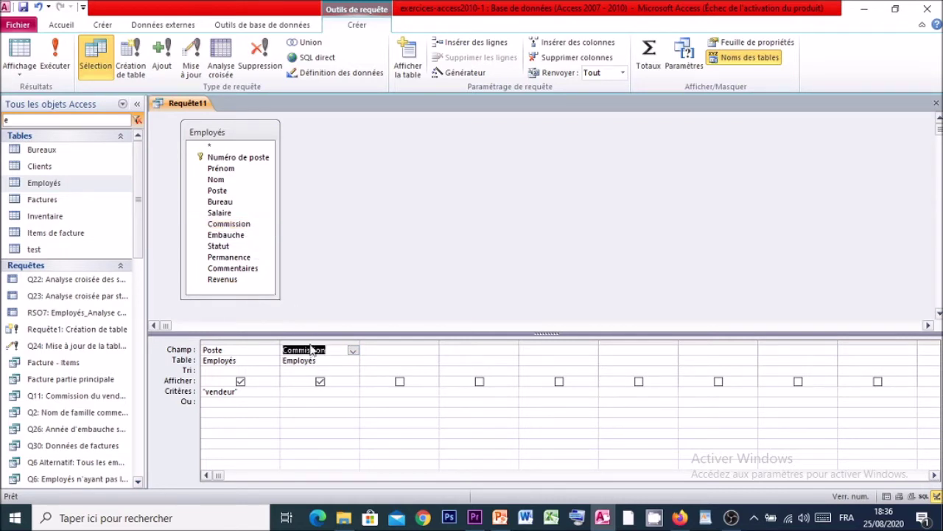
{"action": "left_click", "coordinate": [285, 349]}
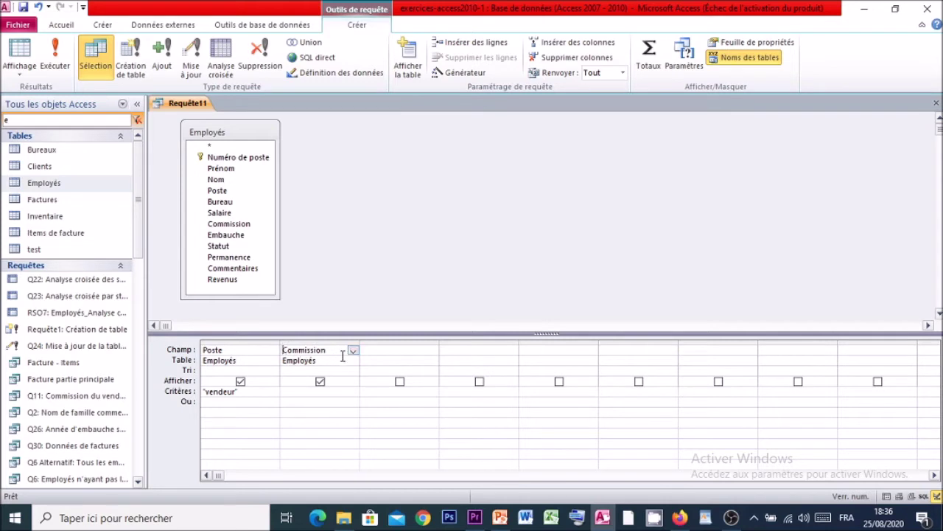
{"action": "left_click_drag", "start_coordinate": [400, 339], "coordinate": [431, 341]}
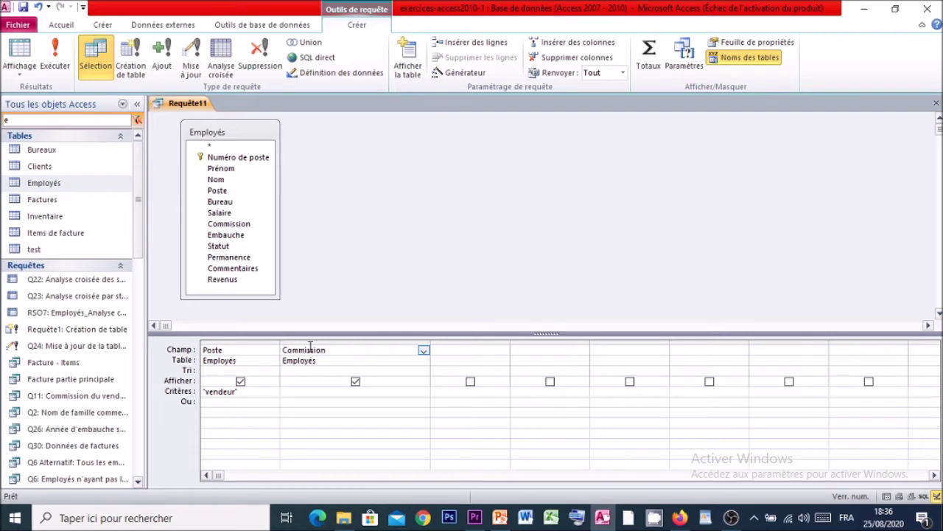
{"action": "type", "text": "Ajusté : (["}
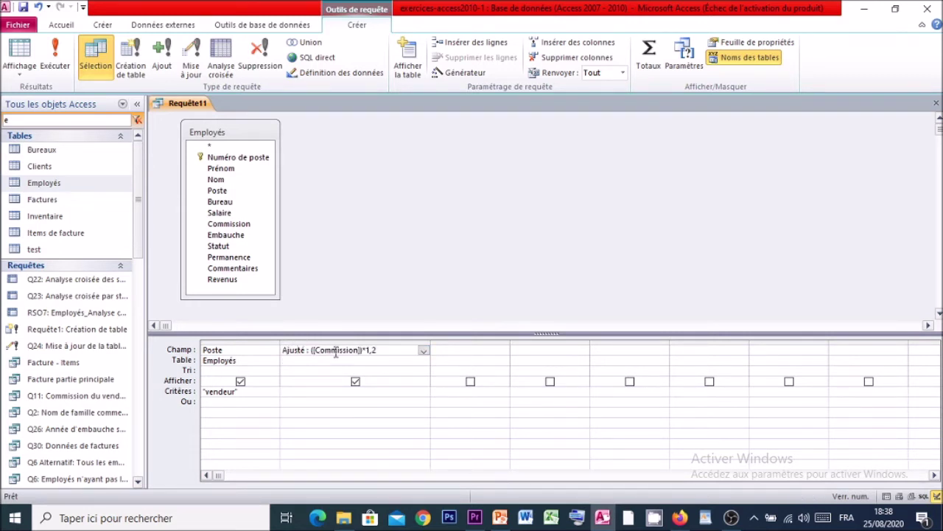
{"action": "right_click", "coordinate": [177, 110]}
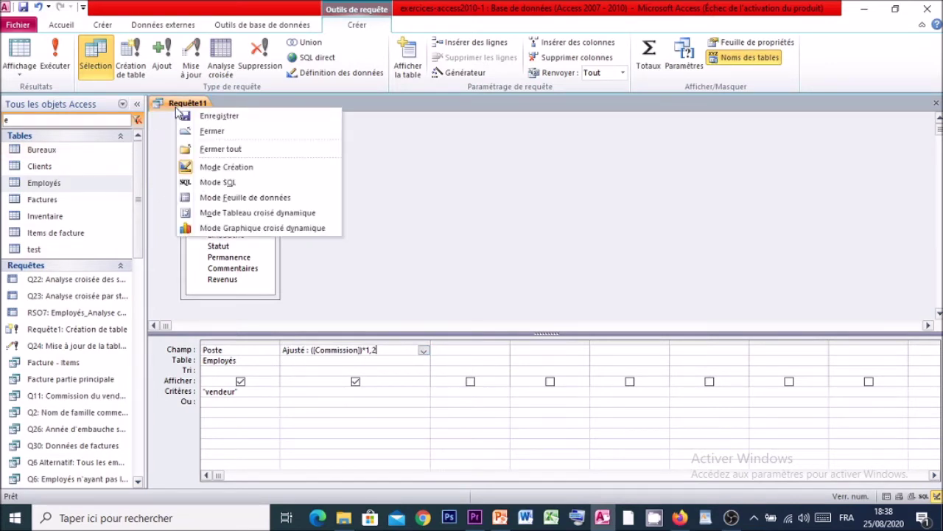
{"action": "left_click", "coordinate": [212, 117]}
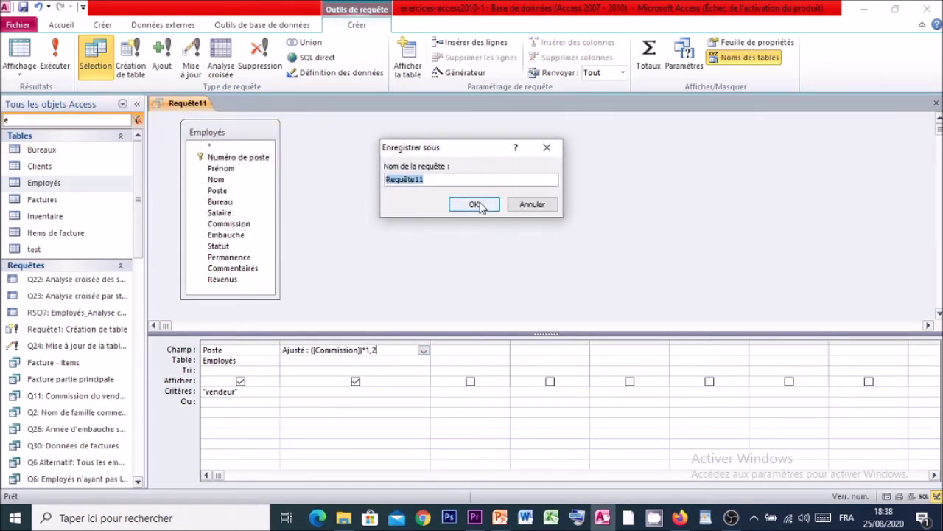
{"action": "left_click", "coordinate": [441, 177]}
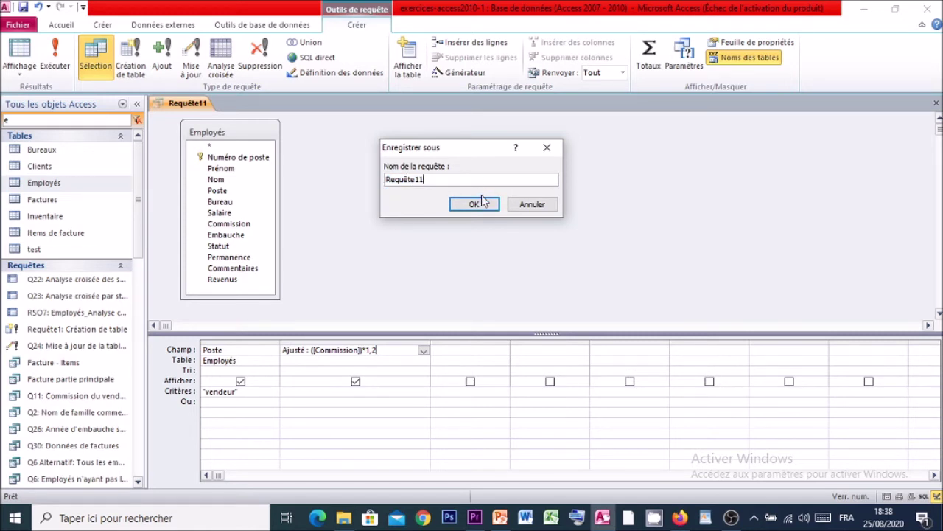
{"action": "left_click", "coordinate": [545, 149]}
- Add the Nom field from Employés to the fourth column of the grid and run the query
{"action": "left_click", "coordinate": [471, 351]}
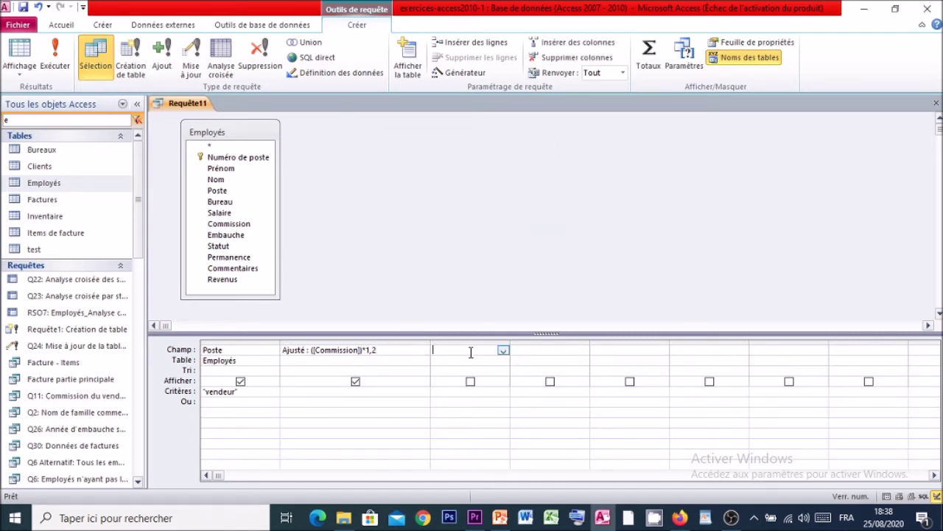
{"action": "left_click_drag", "start_coordinate": [234, 180], "coordinate": [543, 348]}
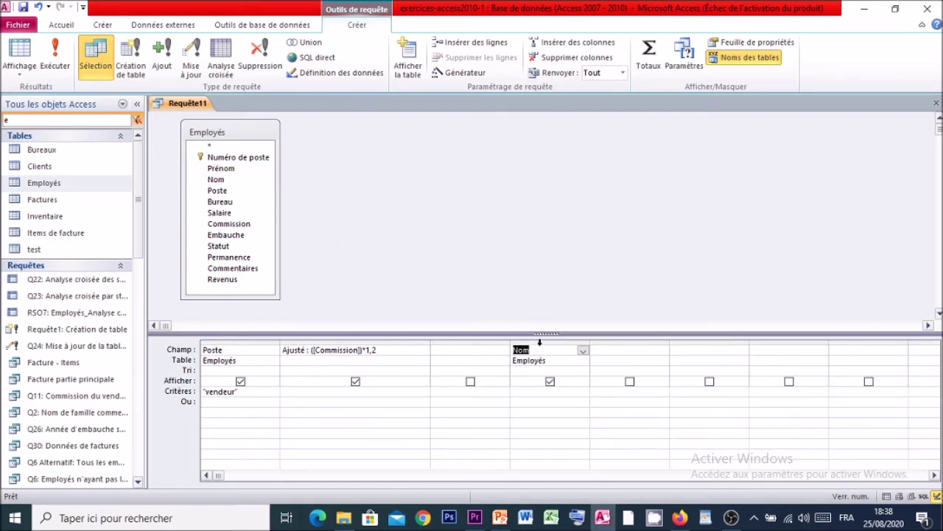
{"action": "right_click", "coordinate": [159, 107]}
{"action": "left_click", "coordinate": [63, 63]}
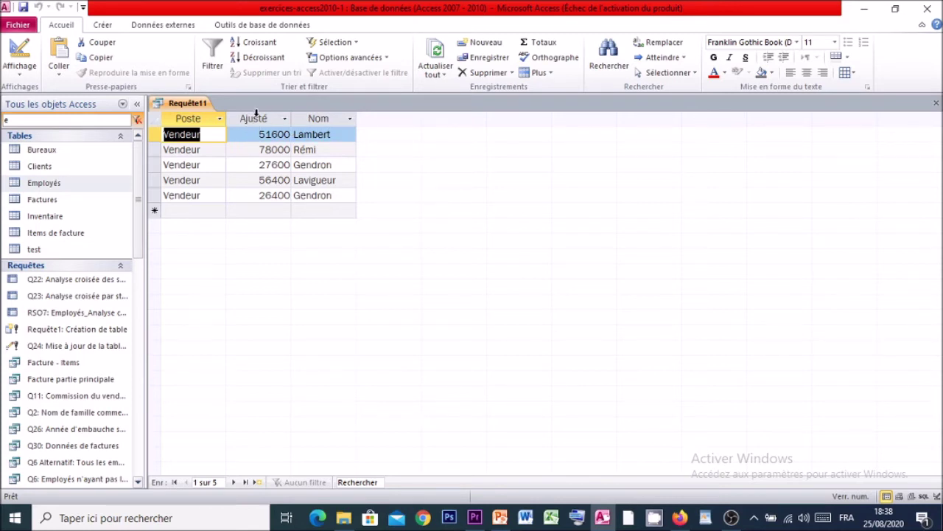
- Copy the Ajusté value of the first record in the query results
{"action": "left_click", "coordinate": [267, 137]}
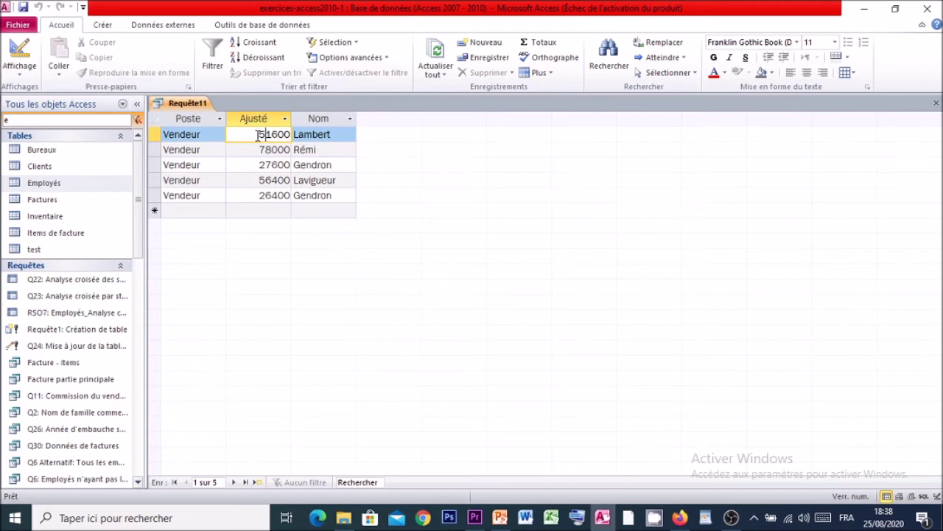
{"action": "left_click_drag", "start_coordinate": [267, 135], "coordinate": [294, 134]}
{"action": "key", "text": "ctrl+c"}
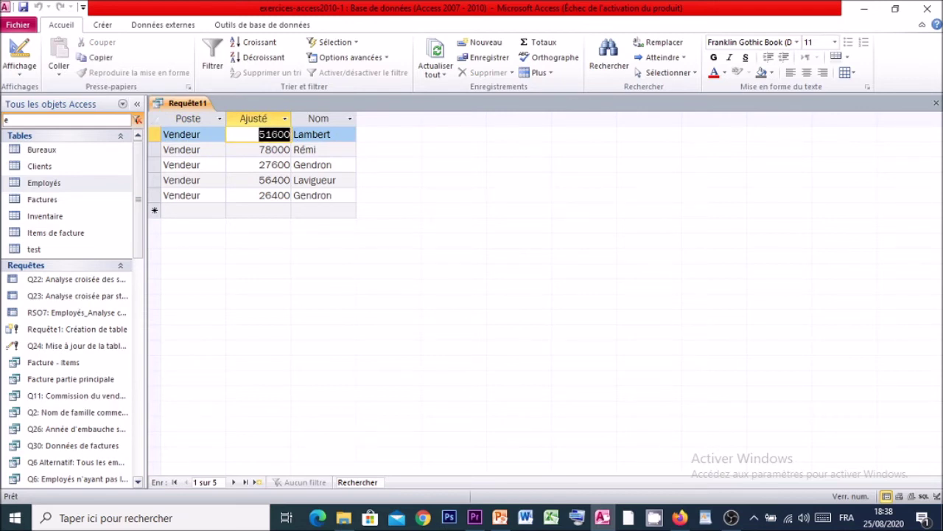
{"action": "left_click", "coordinate": [265, 138]}
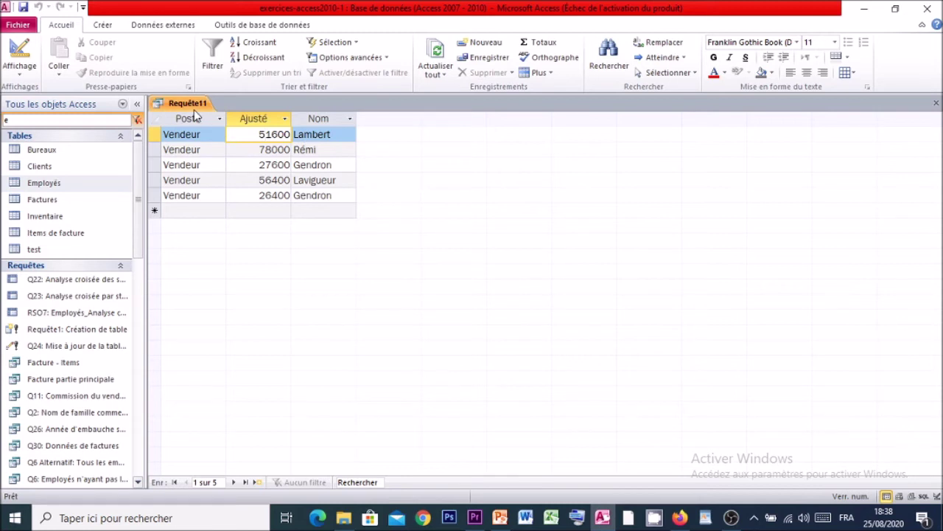
- Save the query under the name Requête11 and close it
{"action": "right_click", "coordinate": [194, 108]}
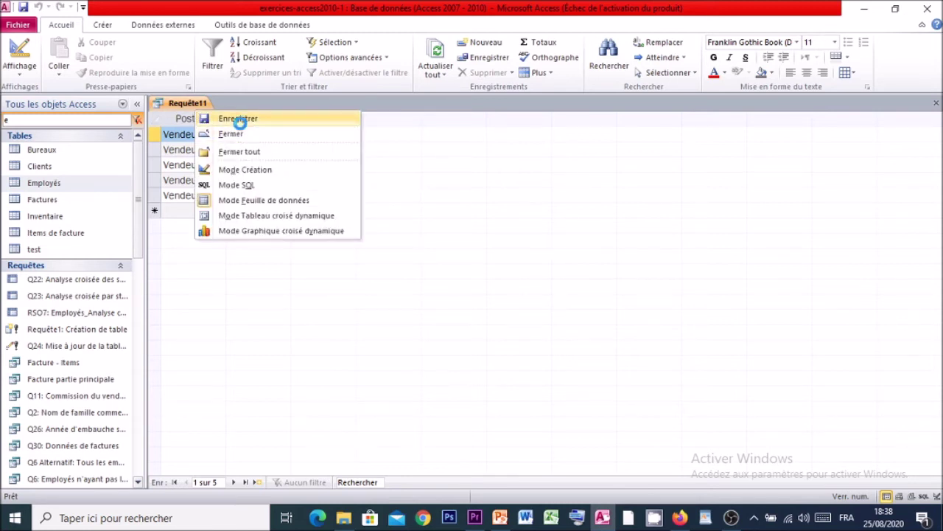
{"action": "left_click", "coordinate": [237, 119]}
{"action": "left_click", "coordinate": [458, 205]}
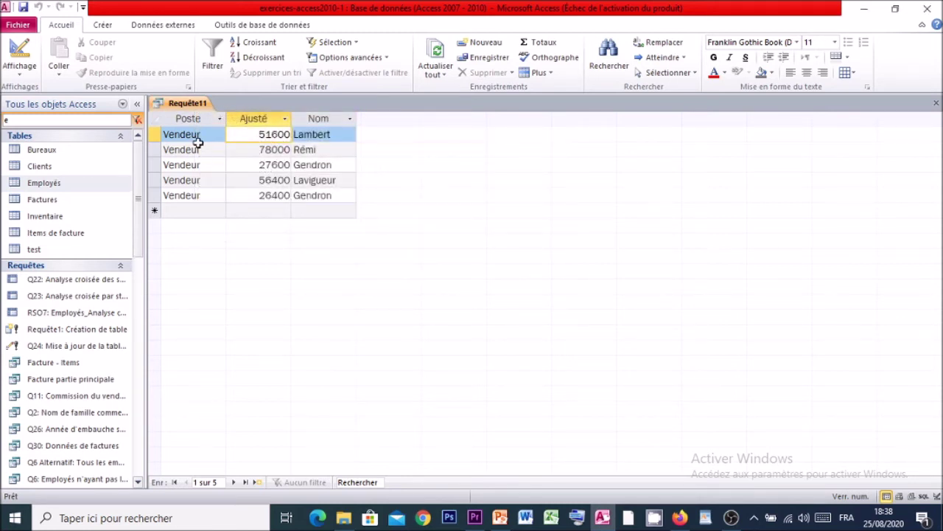
{"action": "right_click", "coordinate": [192, 108]}
{"action": "left_click", "coordinate": [231, 130]}
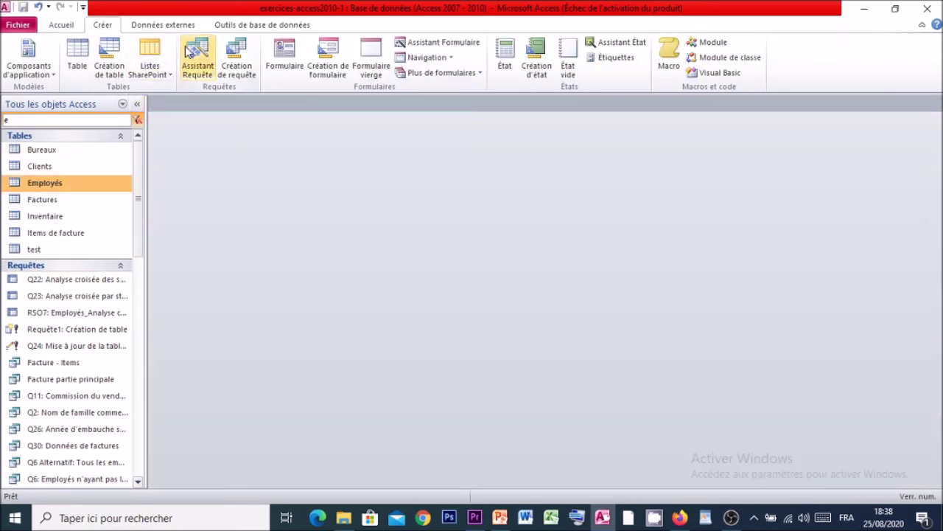
{"action": "left_click", "coordinate": [237, 59]}
{"action": "left_click_drag", "start_coordinate": [442, 298], "coordinate": [333, 87]}
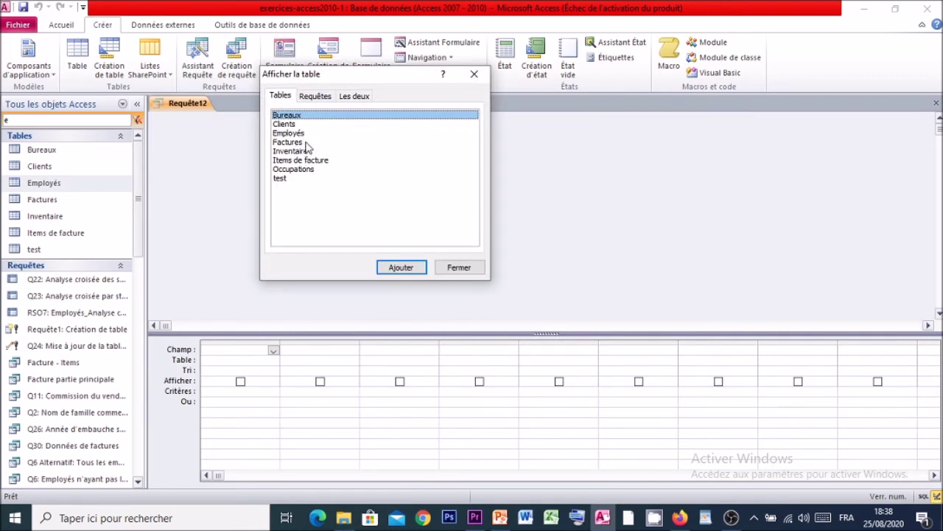
{"action": "left_click", "coordinate": [398, 267]}
{"action": "left_click", "coordinate": [457, 268]}
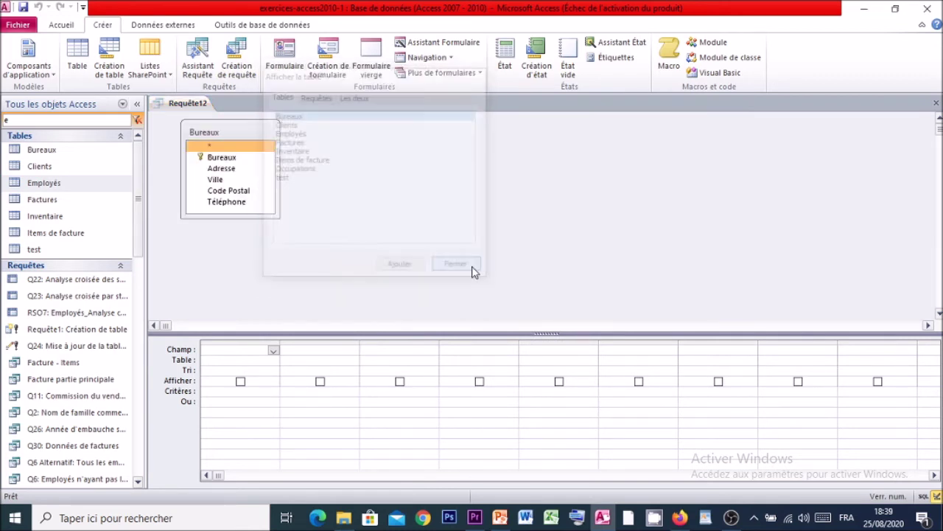
{"action": "mouse_move", "coordinate": [237, 214]}
{"action": "left_mouse_down"}
{"action": "mouse_move", "coordinate": [246, 253]}
{"action": "mouse_move", "coordinate": [241, 209]}
{"action": "left_mouse_up"}
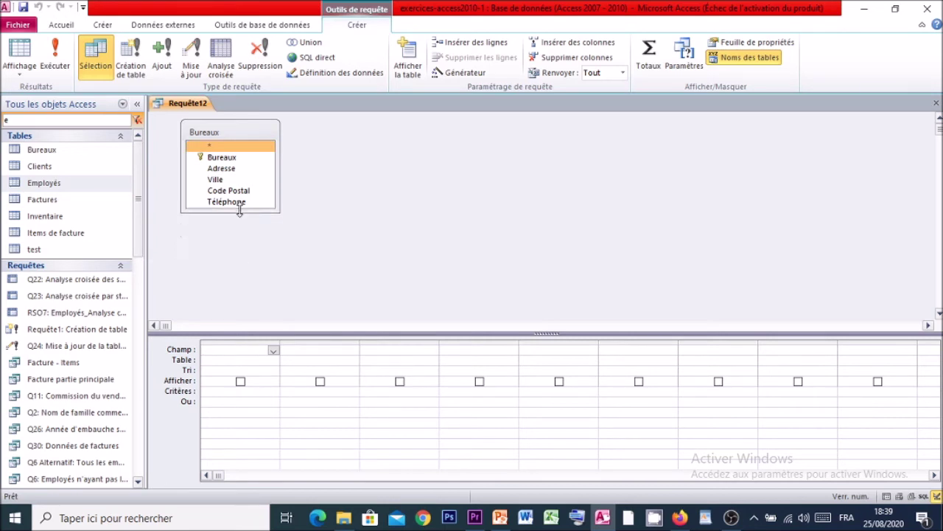
{"action": "right_click", "coordinate": [187, 104]}
{"action": "left_click", "coordinate": [232, 124]}
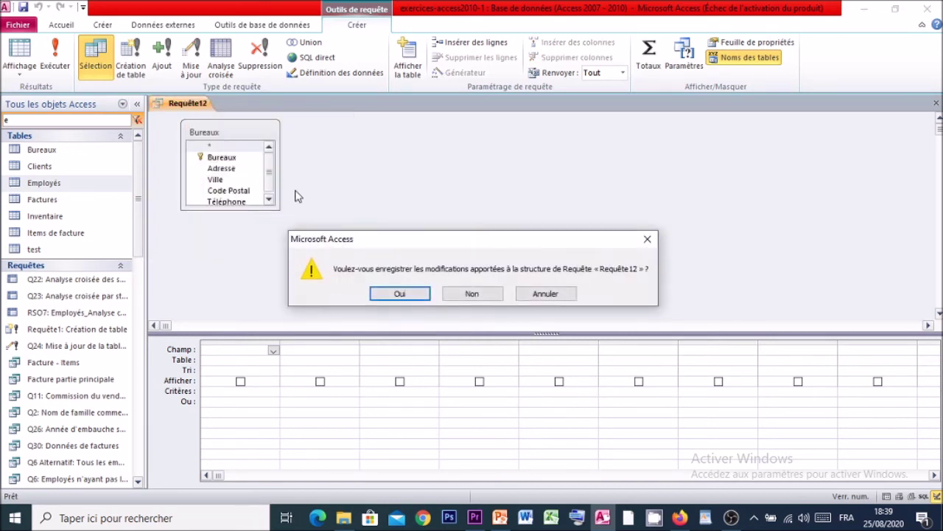
{"action": "left_click", "coordinate": [473, 295]}
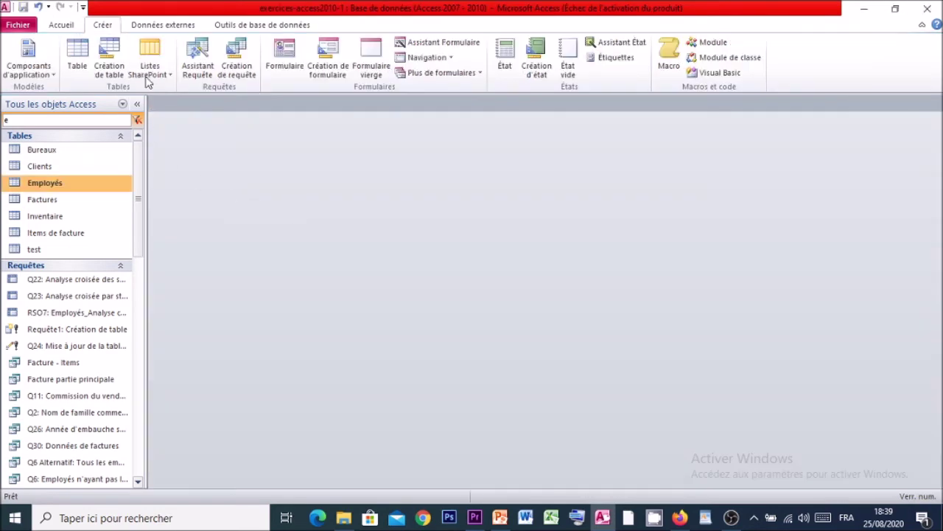
- Create a new query in design view and add the Employés table to it twice
{"action": "left_click", "coordinate": [237, 68]}
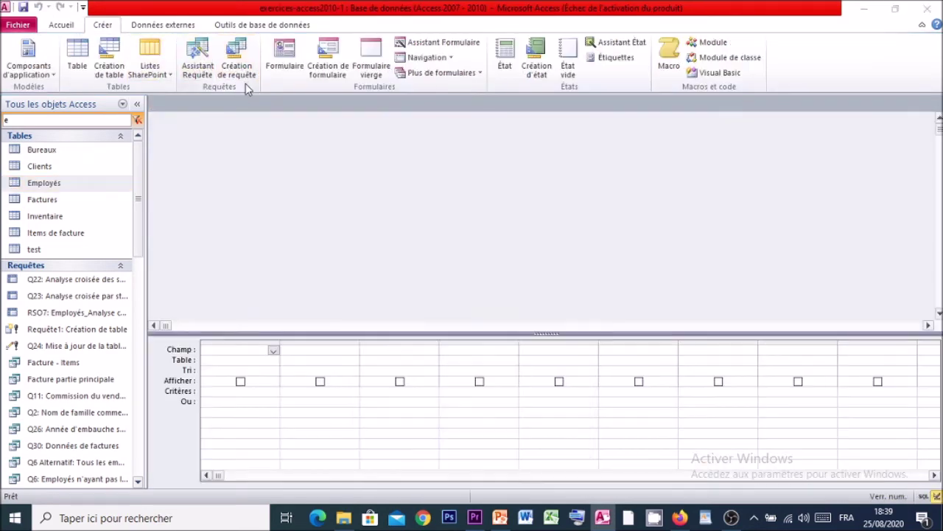
{"action": "left_click_drag", "start_coordinate": [279, 146], "coordinate": [207, 26]}
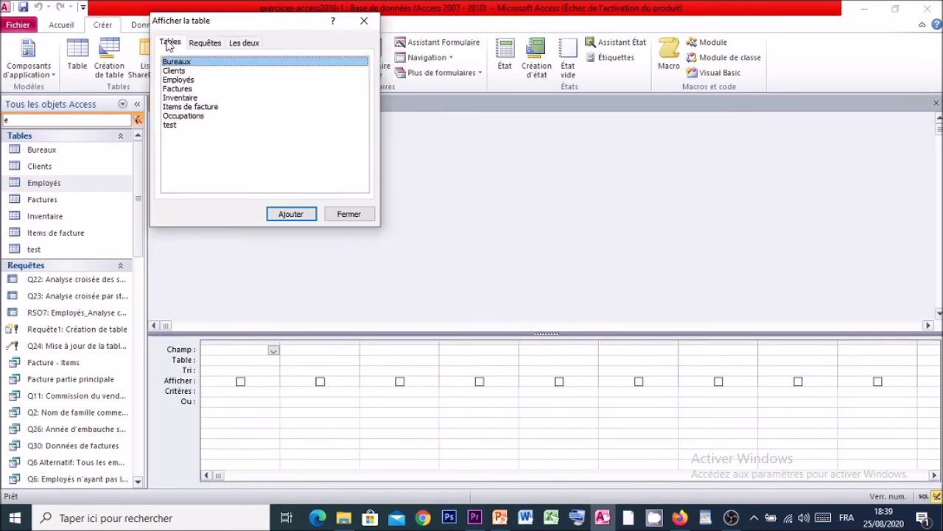
{"action": "left_click", "coordinate": [179, 81]}
{"action": "left_click", "coordinate": [287, 213]}
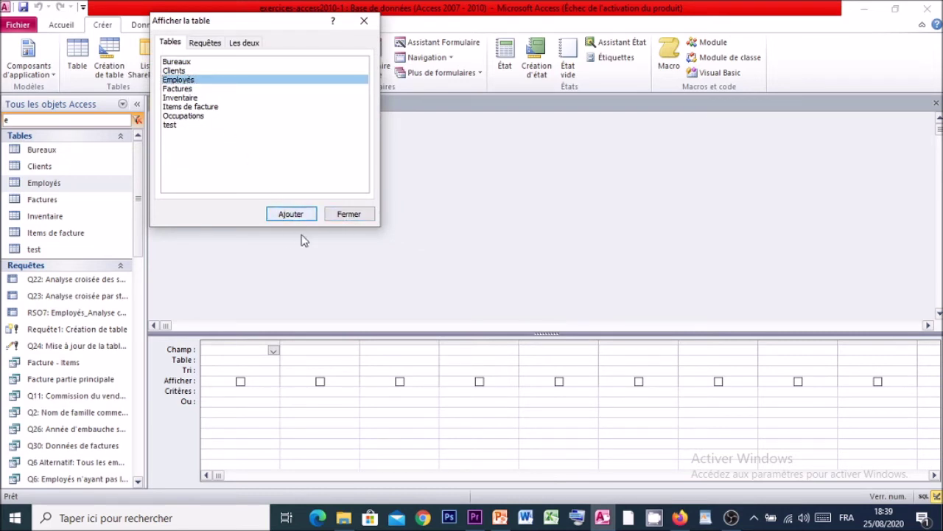
{"action": "left_click", "coordinate": [288, 216]}
{"action": "left_click", "coordinate": [349, 214]}
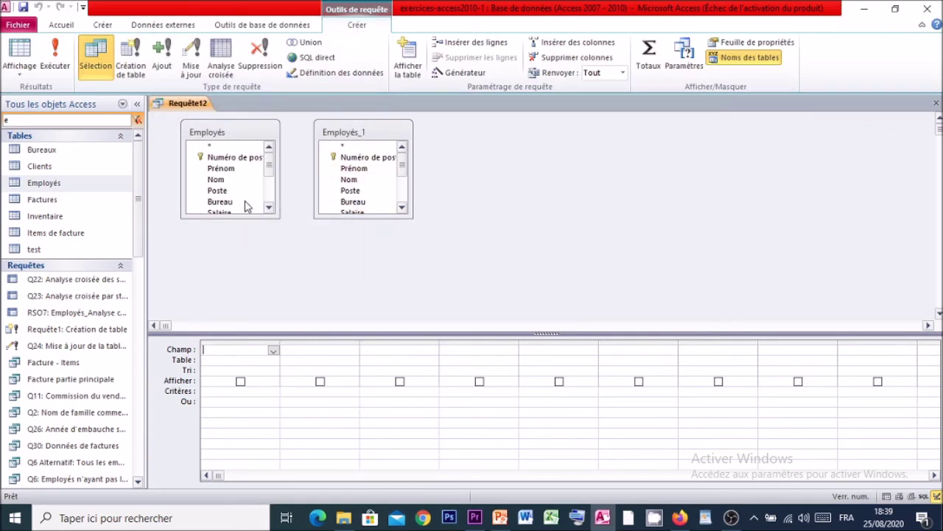
- Enlarge the Employés field list and add its Nom, Poste and Commission fields to the first three query columns
{"action": "left_click_drag", "start_coordinate": [231, 219], "coordinate": [251, 300]}
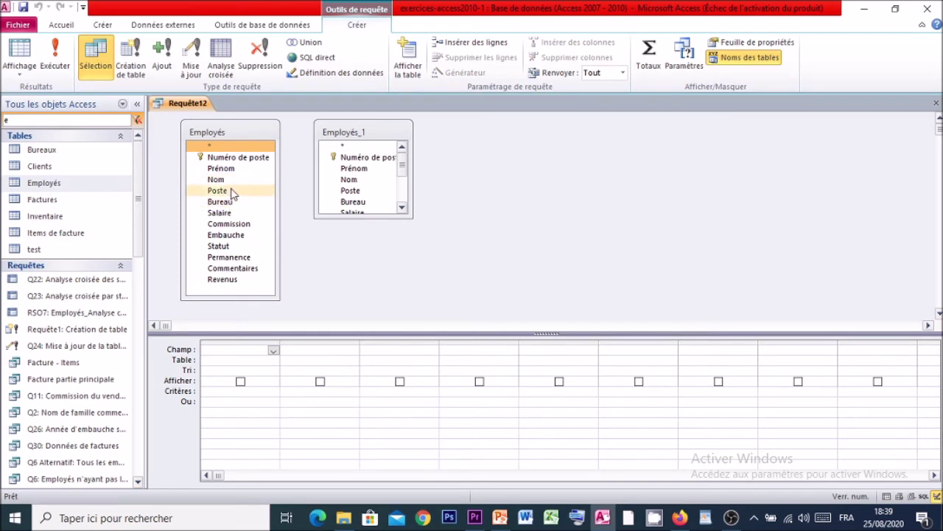
{"action": "left_click_drag", "start_coordinate": [233, 179], "coordinate": [238, 353]}
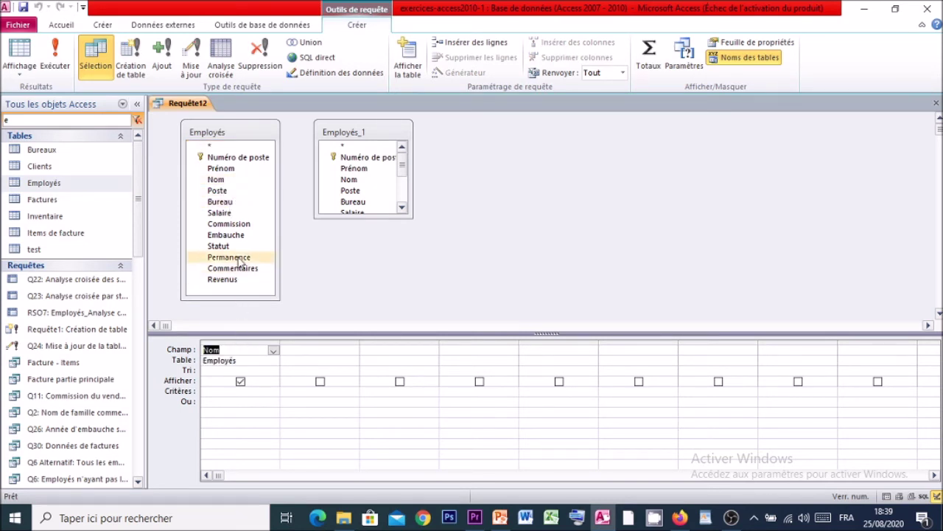
{"action": "left_click_drag", "start_coordinate": [234, 192], "coordinate": [310, 348]}
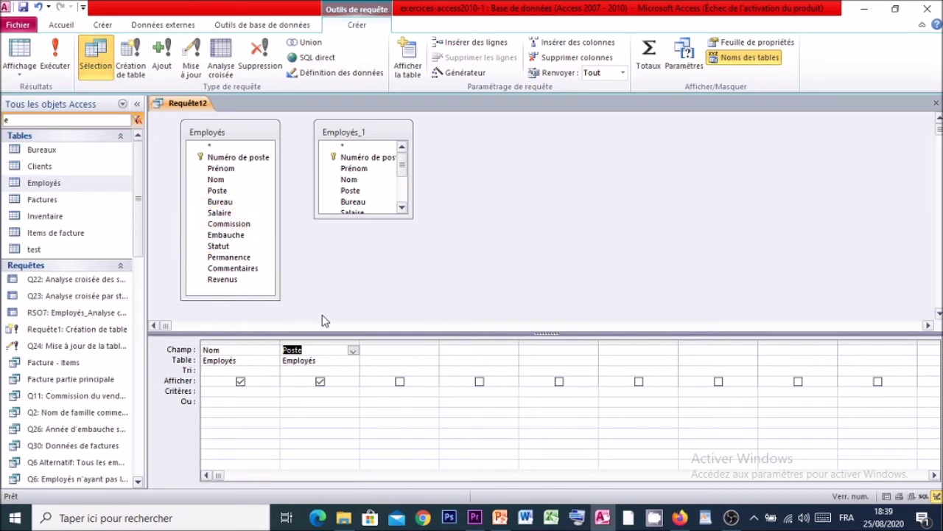
{"action": "left_click", "coordinate": [400, 349]}
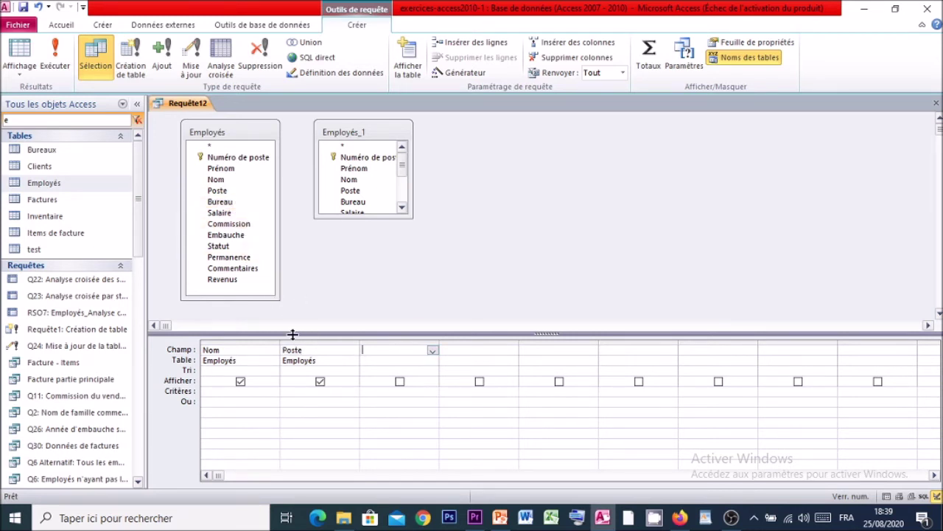
{"action": "left_click_drag", "start_coordinate": [248, 233], "coordinate": [385, 351]}
- Set the criterion of the Nom column to vendeur and run the query
{"action": "left_click", "coordinate": [245, 392]}
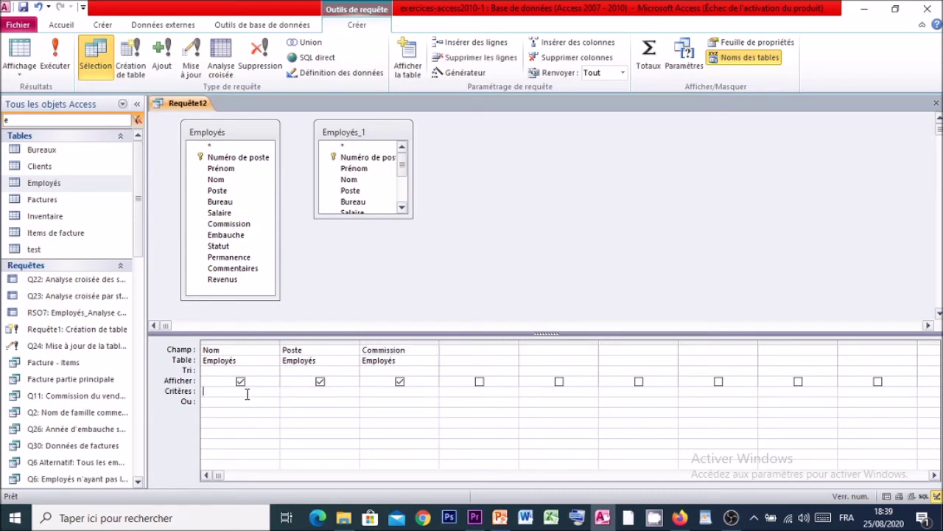
{"action": "type", "text": "vende"}
{"action": "right_click", "coordinate": [171, 103]}
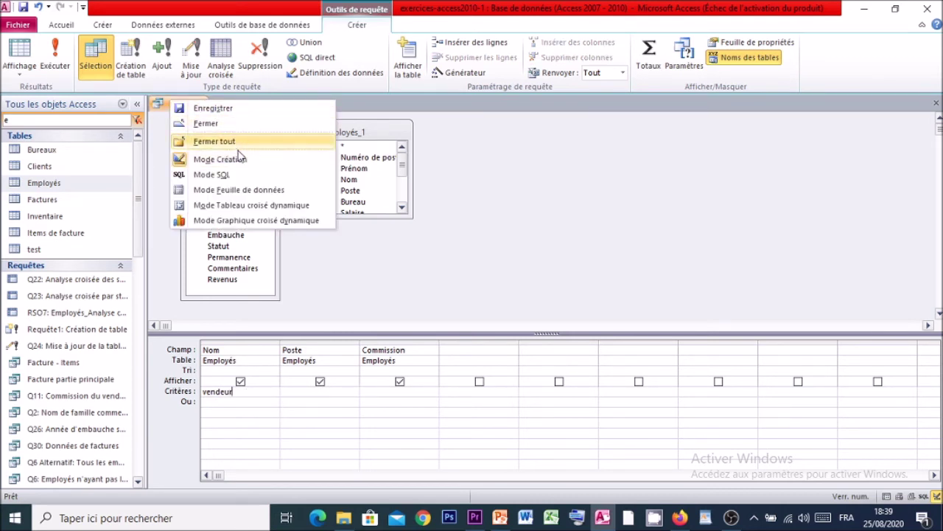
{"action": "left_click", "coordinate": [59, 55]}
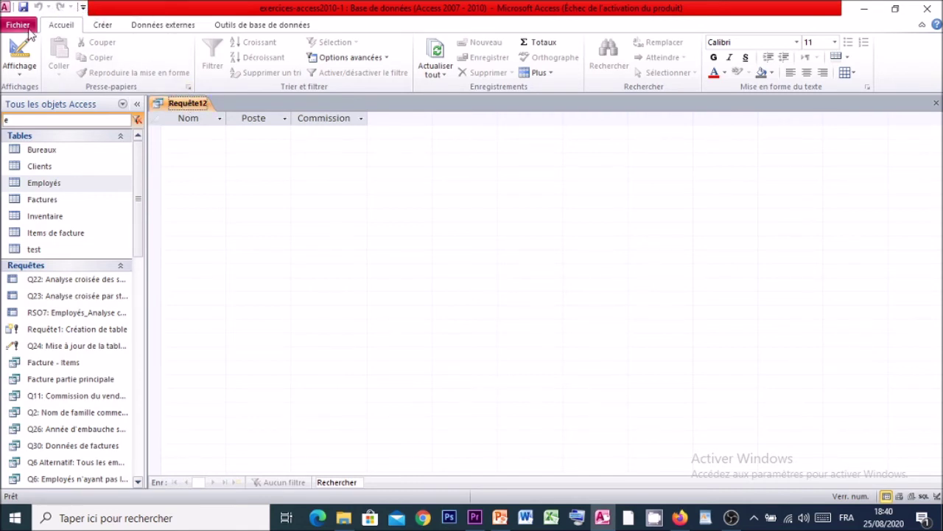
- Close the Requête12 query without saving its design changes
{"action": "right_click", "coordinate": [184, 104]}
{"action": "left_click", "coordinate": [233, 129]}
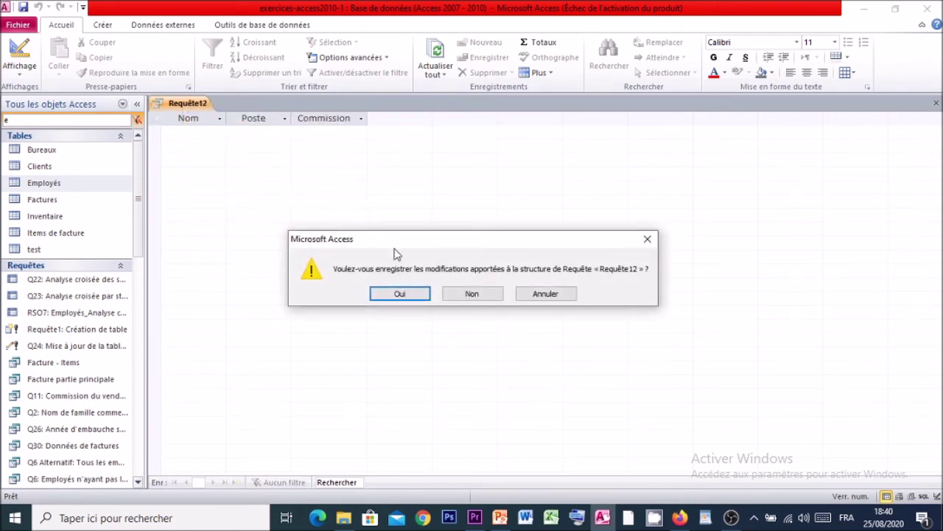
{"action": "left_click", "coordinate": [474, 293]}
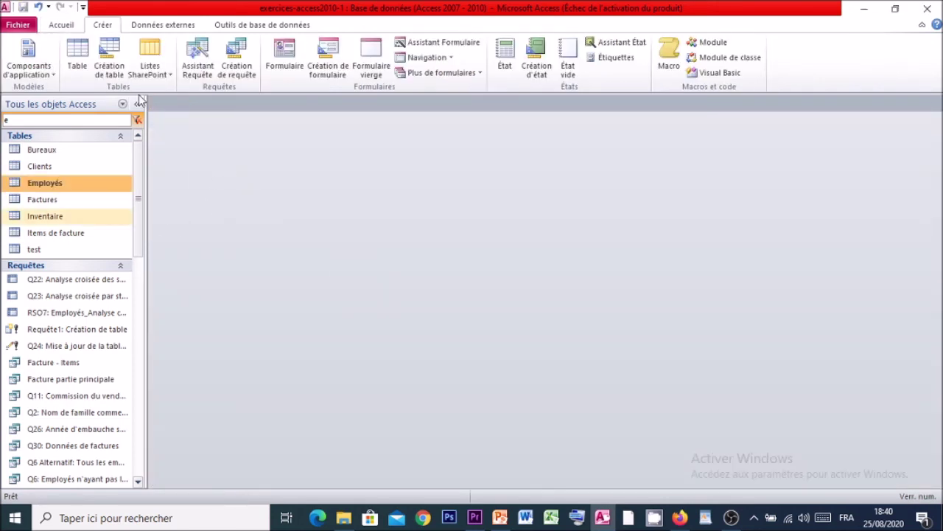
- Create a new query in design view and add the Employés table to it once
{"action": "left_click", "coordinate": [248, 68]}
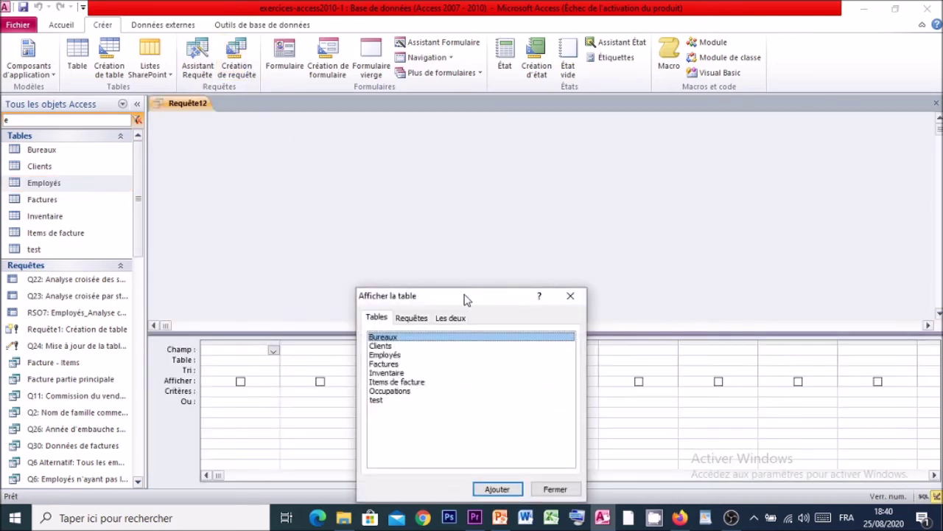
{"action": "left_click_drag", "start_coordinate": [466, 298], "coordinate": [403, 71]}
{"action": "left_click", "coordinate": [322, 127]}
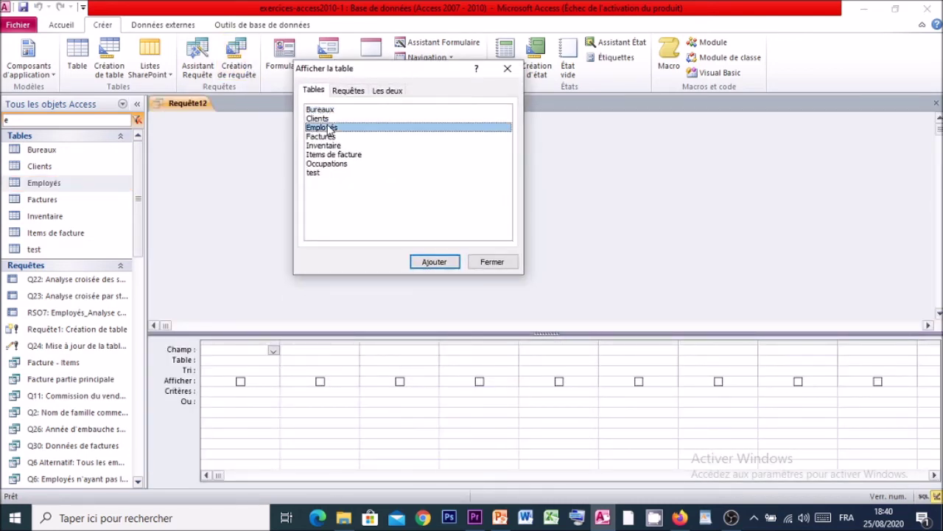
{"action": "left_click", "coordinate": [435, 262]}
{"action": "left_click", "coordinate": [492, 262]}
- Enlarge the Employés field list to show all its fields and add Nom to the first query column
{"action": "left_click_drag", "start_coordinate": [237, 218], "coordinate": [246, 270]}
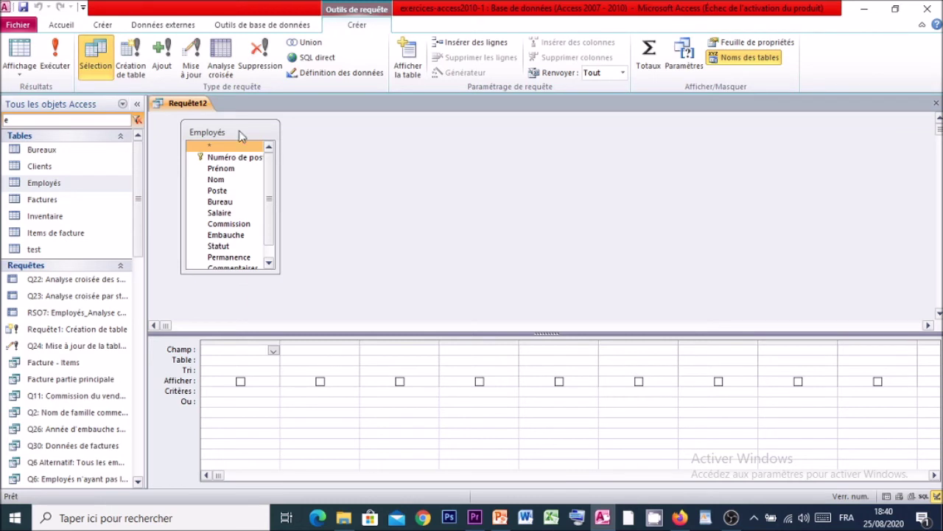
{"action": "left_click_drag", "start_coordinate": [229, 272], "coordinate": [248, 290]}
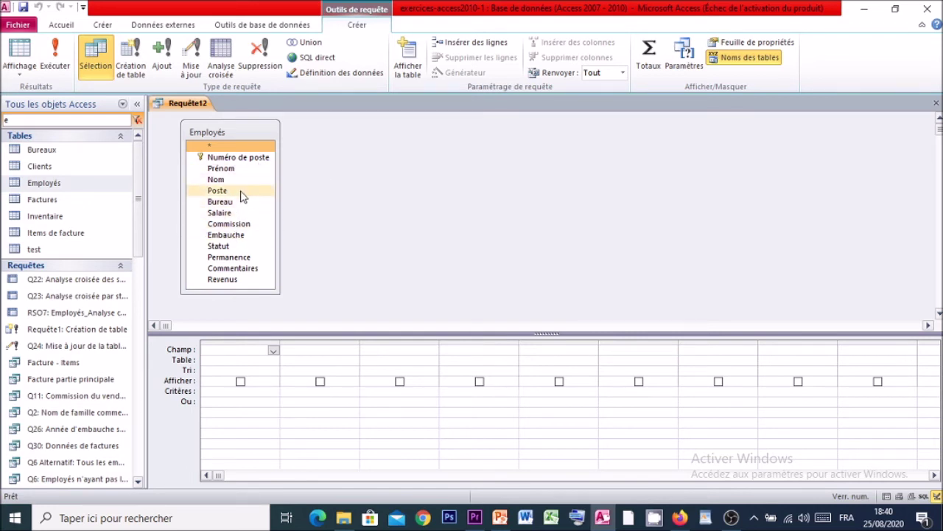
{"action": "left_click_drag", "start_coordinate": [241, 180], "coordinate": [237, 346]}
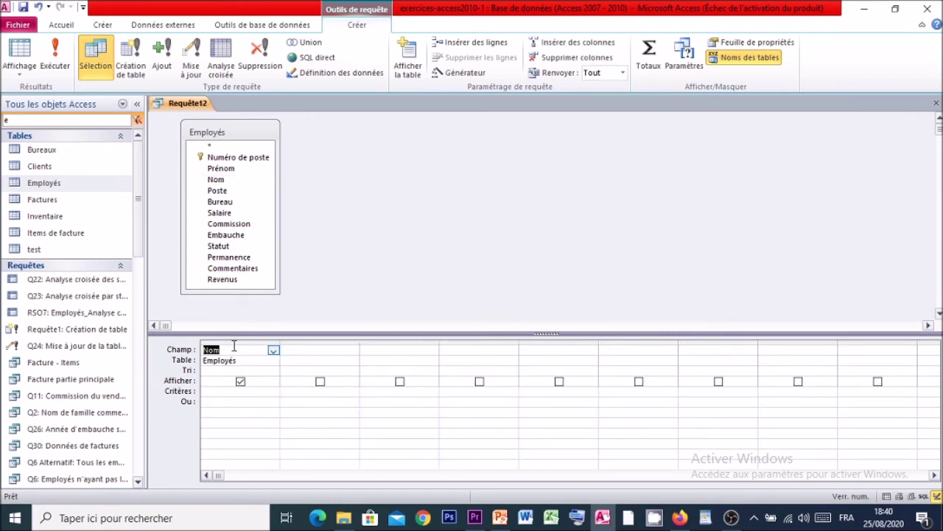
{"action": "left_click", "coordinate": [353, 287]}
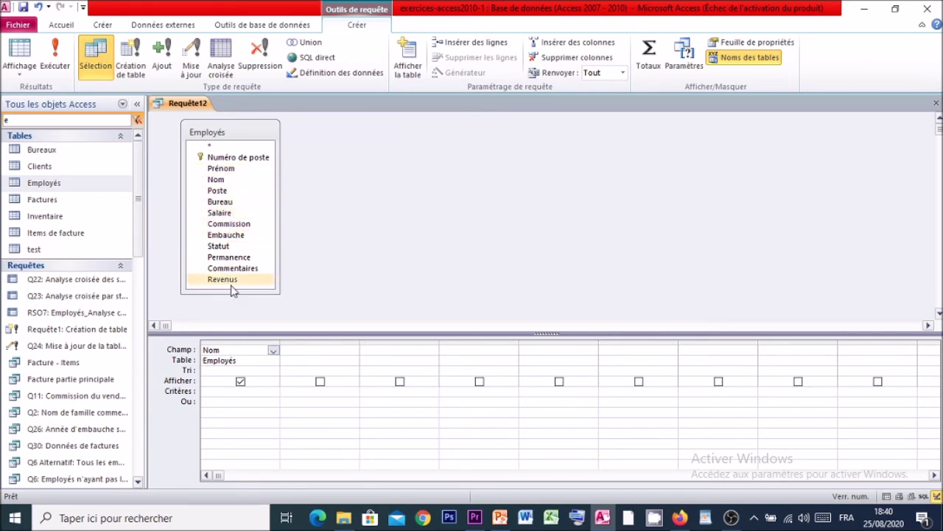
{"action": "left_click", "coordinate": [254, 350]}
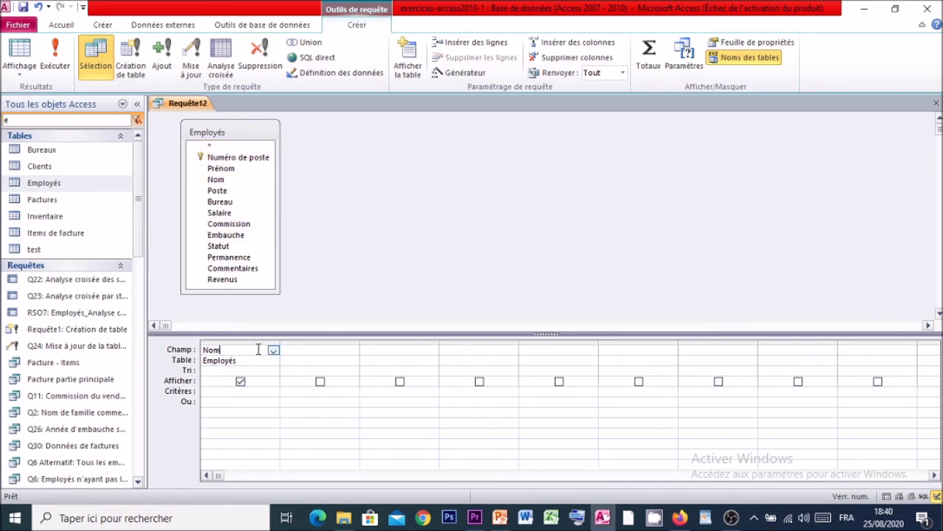
- Add the Poste field to the second query column and set its criterion to vendeur
{"action": "left_click", "coordinate": [230, 193]}
{"action": "left_click_drag", "start_coordinate": [230, 193], "coordinate": [294, 346]}
{"action": "left_click", "coordinate": [326, 348]}
{"action": "left_click", "coordinate": [292, 392]}
{"action": "type", "text": "vendeu"}
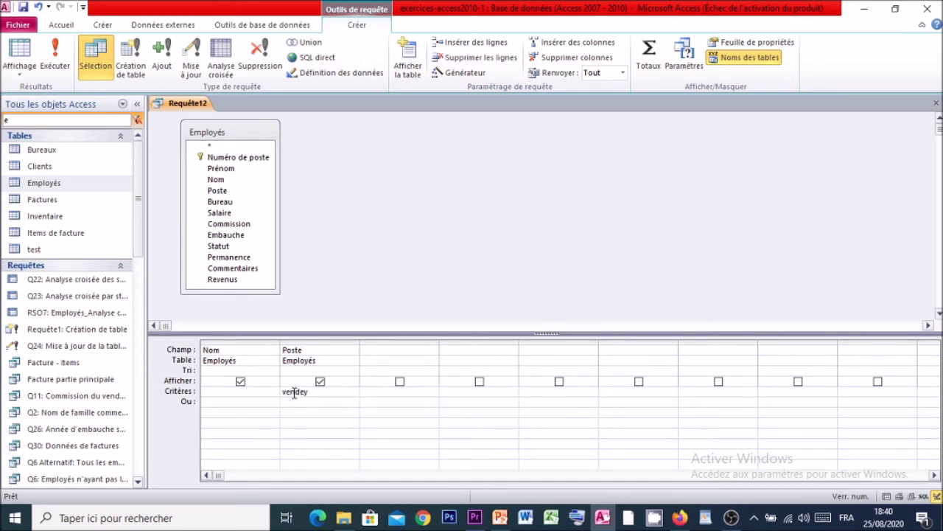
{"action": "type", "text": "r"}
- Add the Commission field to the third query column and run the query
{"action": "left_click", "coordinate": [377, 352]}
{"action": "left_click_drag", "start_coordinate": [241, 224], "coordinate": [376, 347]}
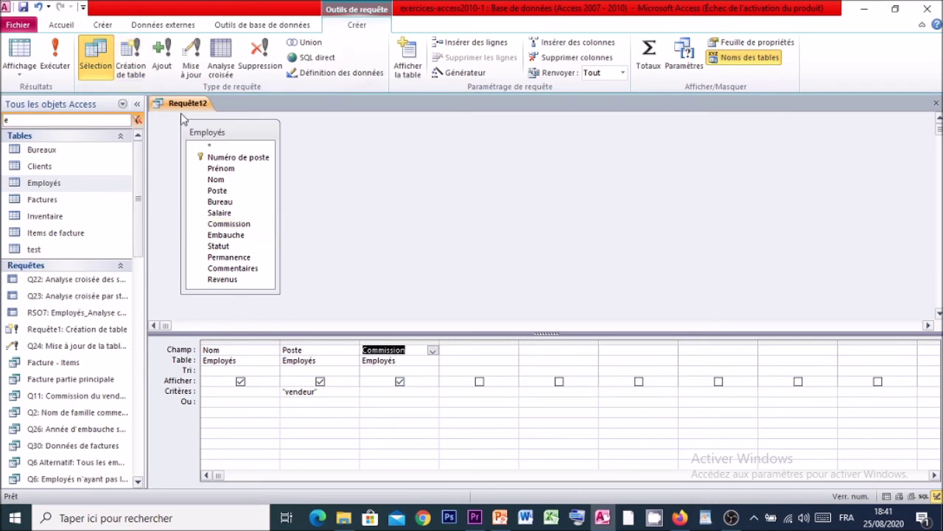
{"action": "left_click", "coordinate": [64, 57]}
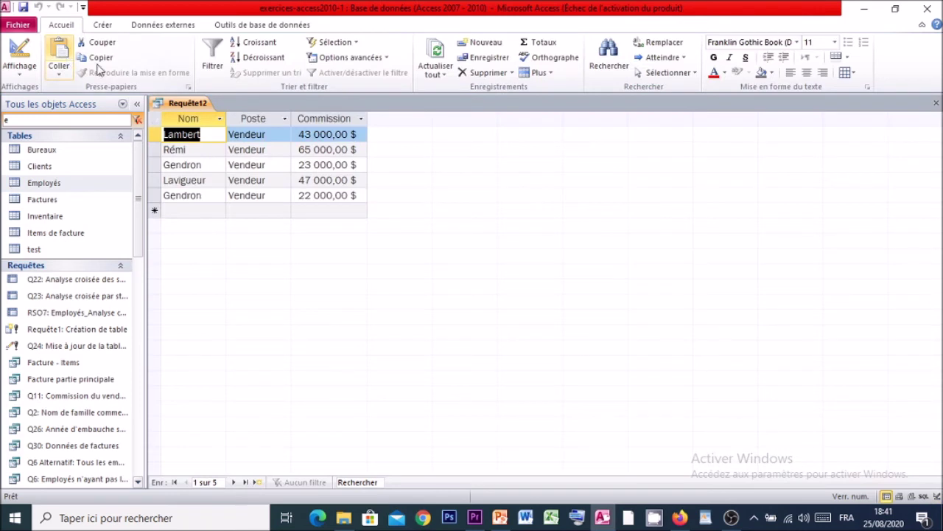
{"action": "left_click", "coordinate": [354, 134]}
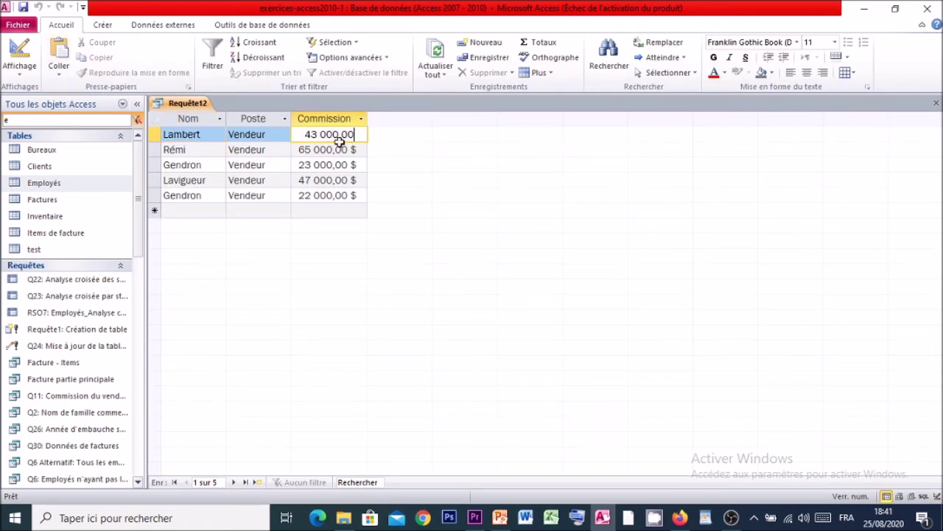